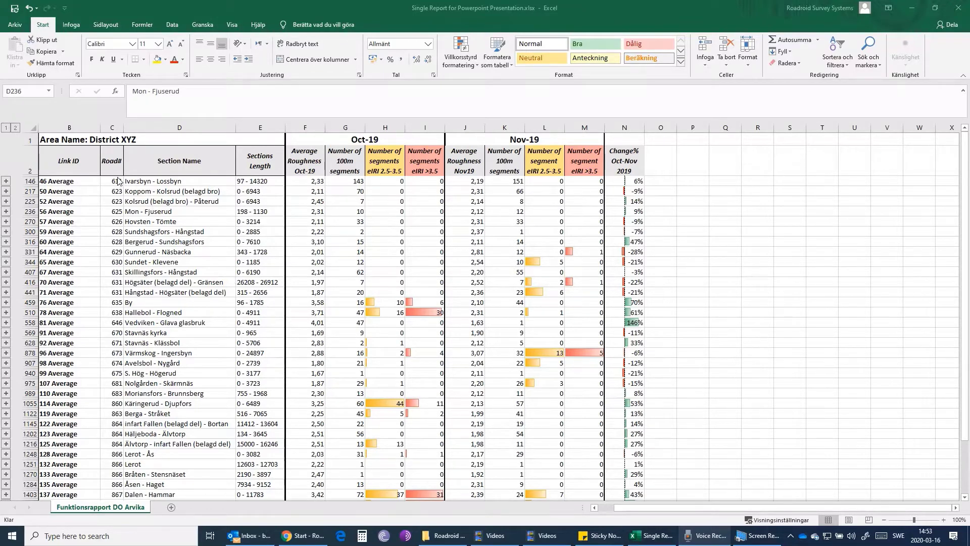
Back in the report, select the Ivarsbyn, Koppom and Kolsrud section rows and Oct-19 headers F2:H2
key(alt+Tab)
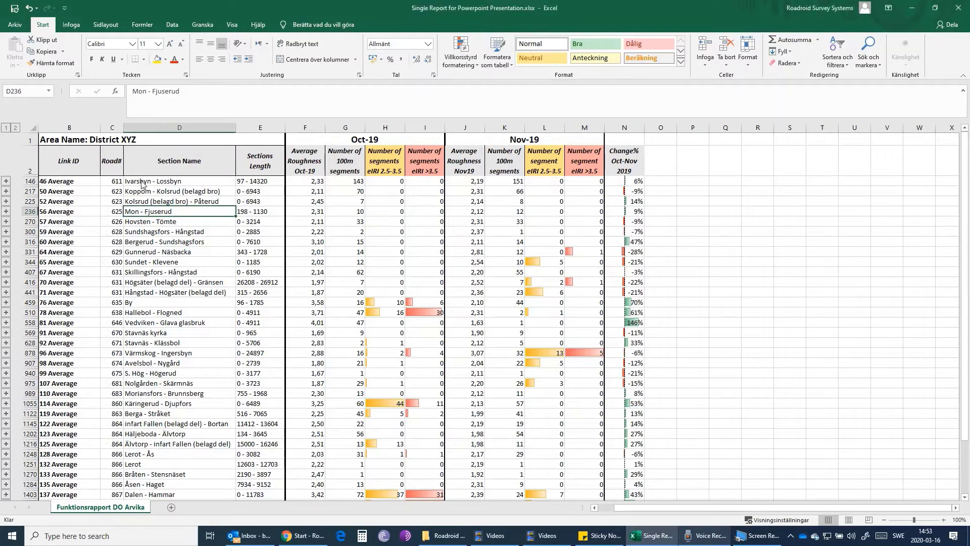
click(139, 185)
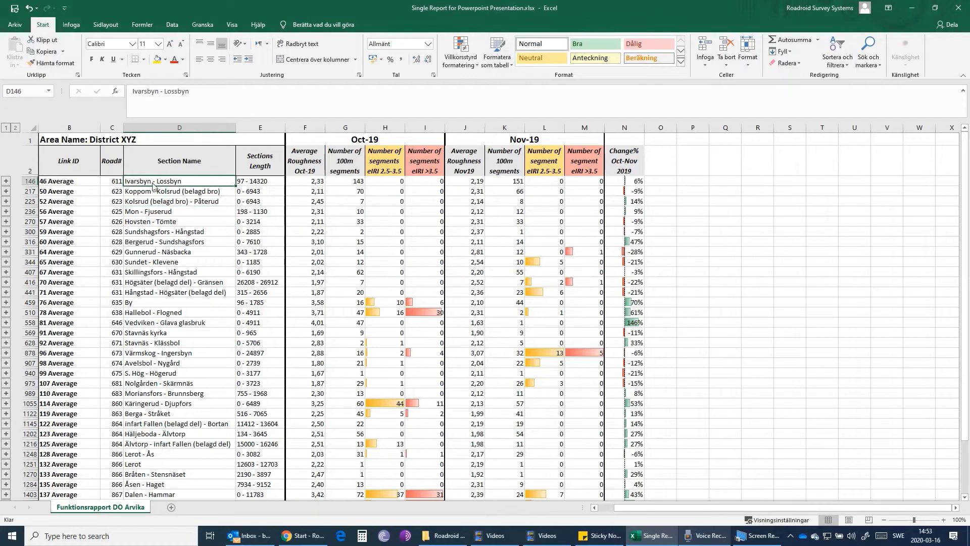
click(142, 193)
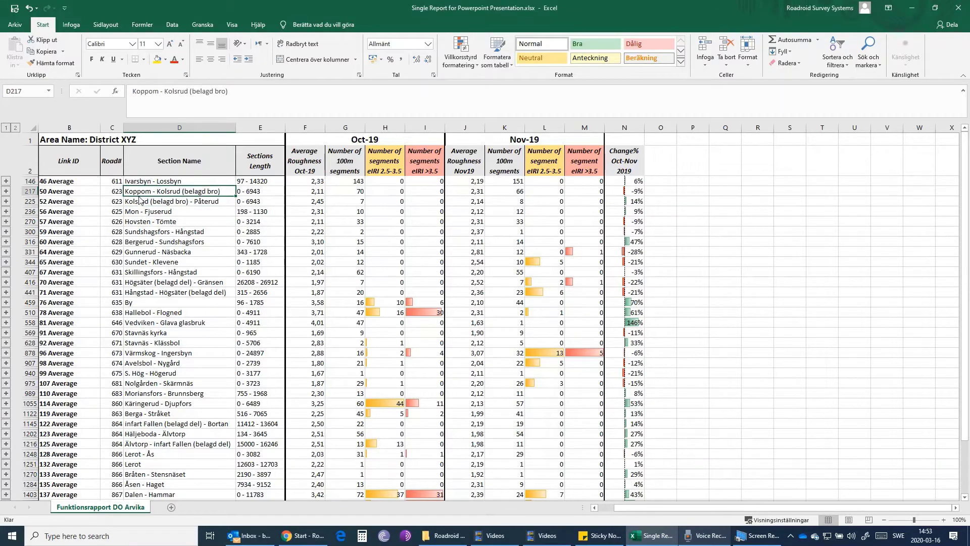
click(149, 203)
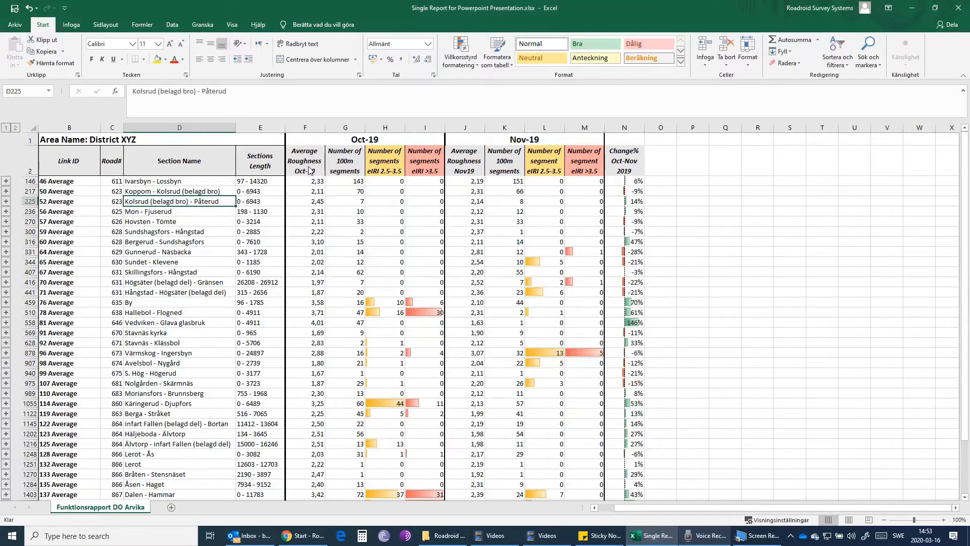
drag(311, 168, 578, 159)
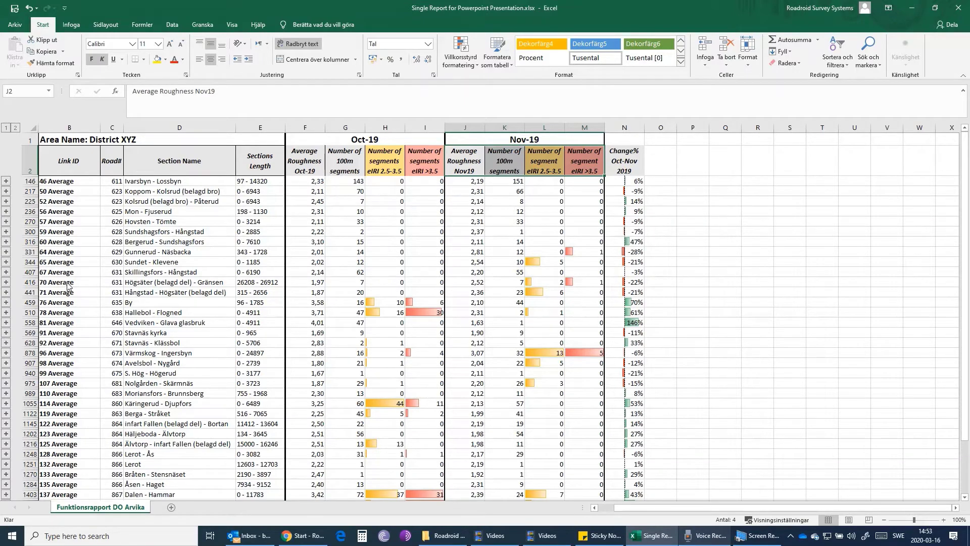
Expand the Högsäter section and compare the F416 average formula with segment values F408:F414
click(6, 283)
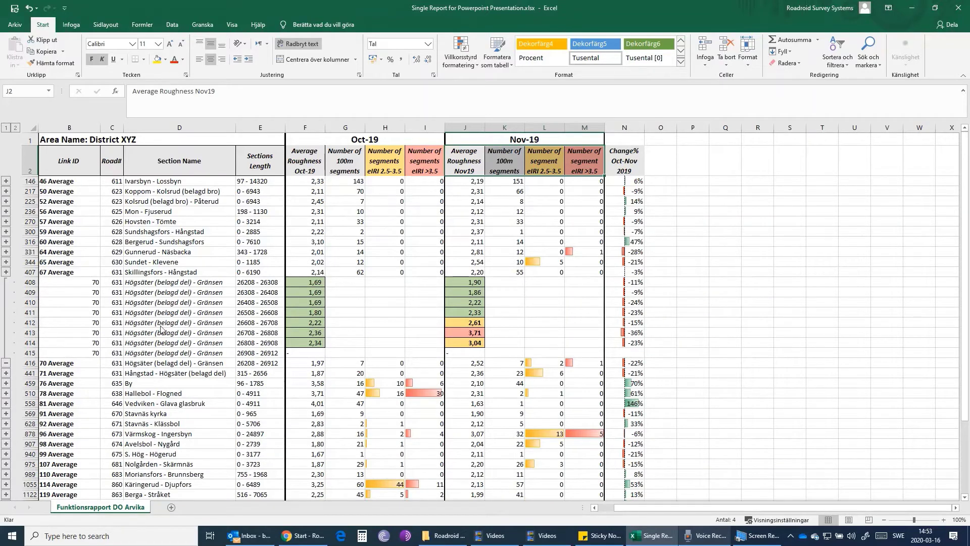
click(301, 367)
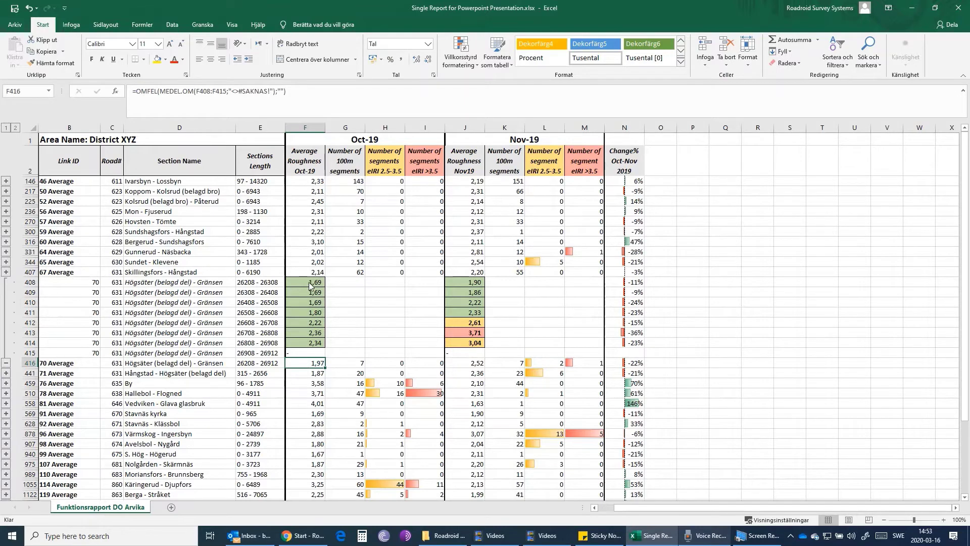
drag(302, 284, 300, 341)
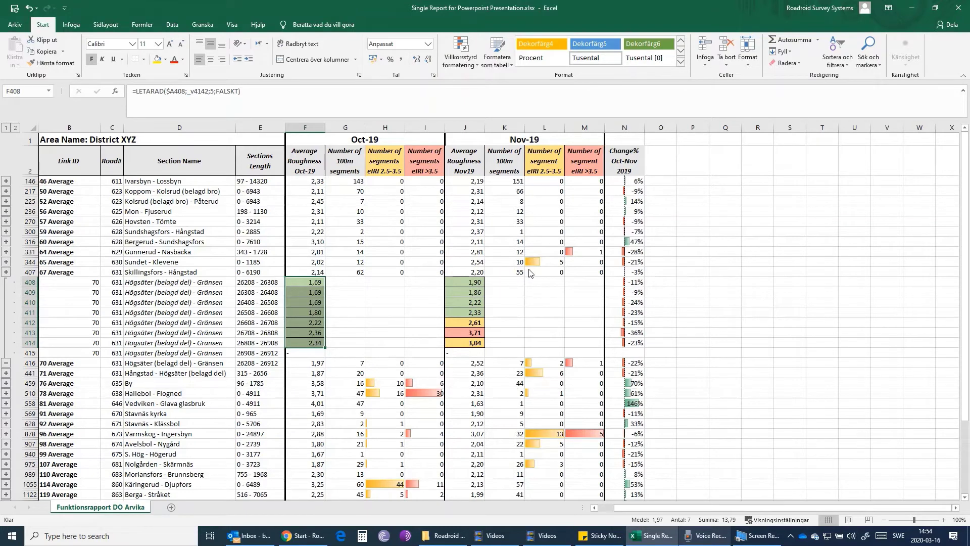
Check the Nov-19 segment values in J412 and J413 (3.71), then switch to Roadroid in Chrome
click(464, 323)
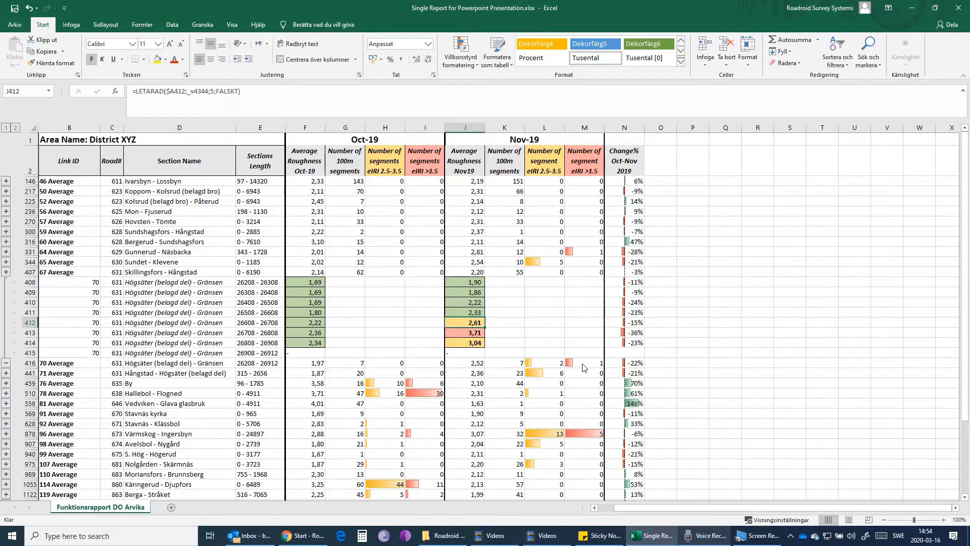
click(471, 334)
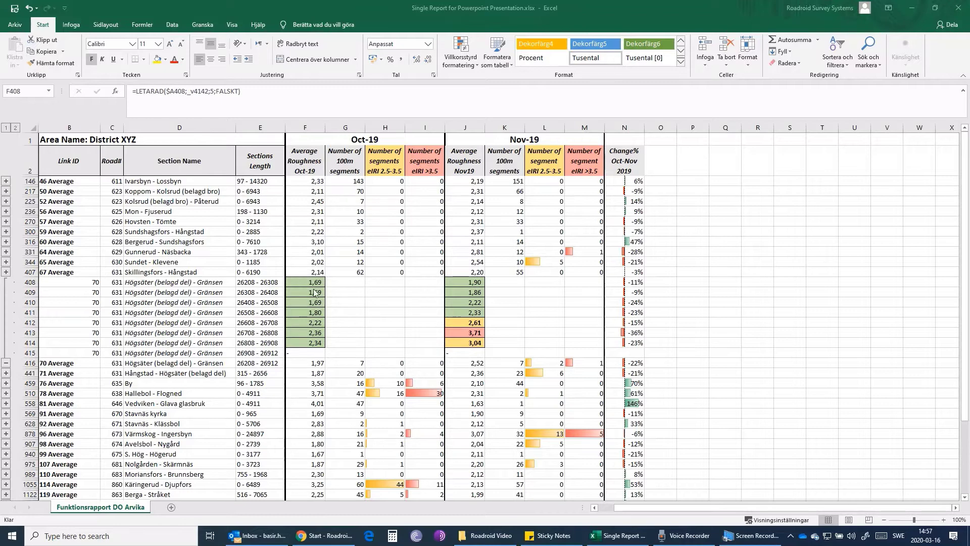
click(314, 289)
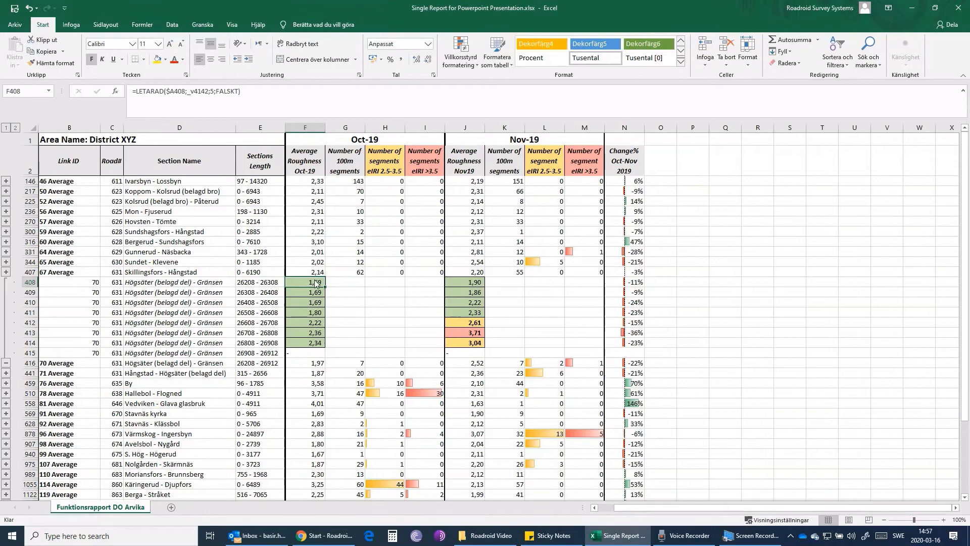
click(326, 535)
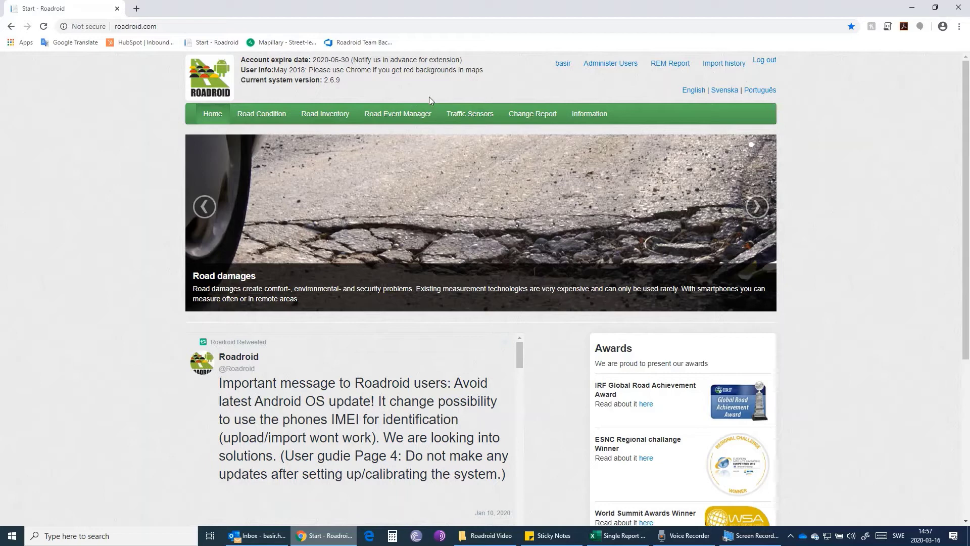
Go to Change Report from Roadroid's green navigation bar
click(533, 118)
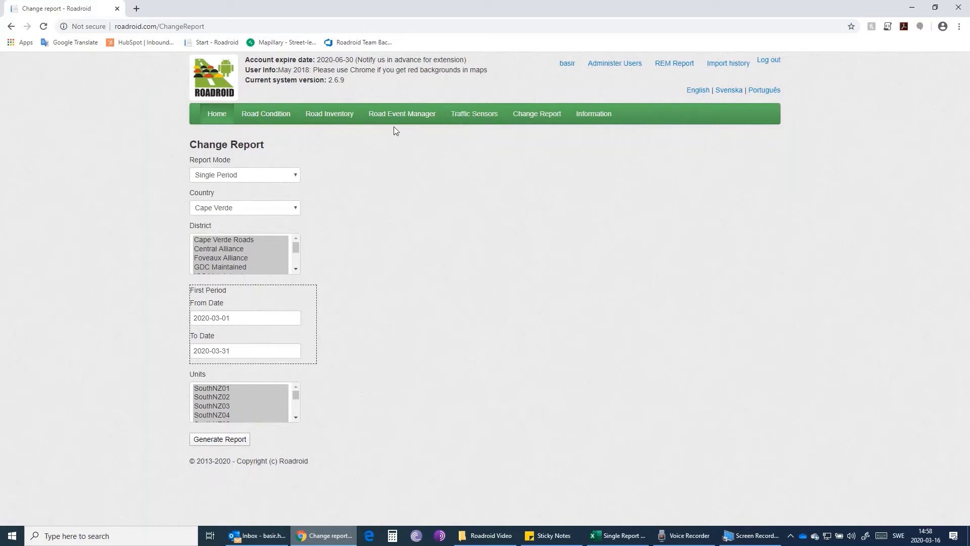
Choose Single Period mode, country Sweden and district Svevia for 2020-03-01 to 2020-03-31
click(296, 176)
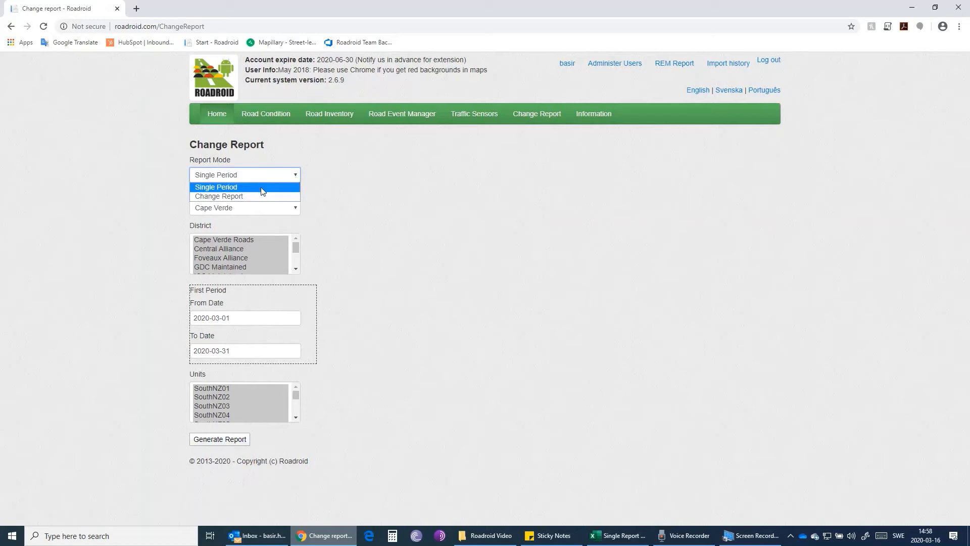
click(297, 210)
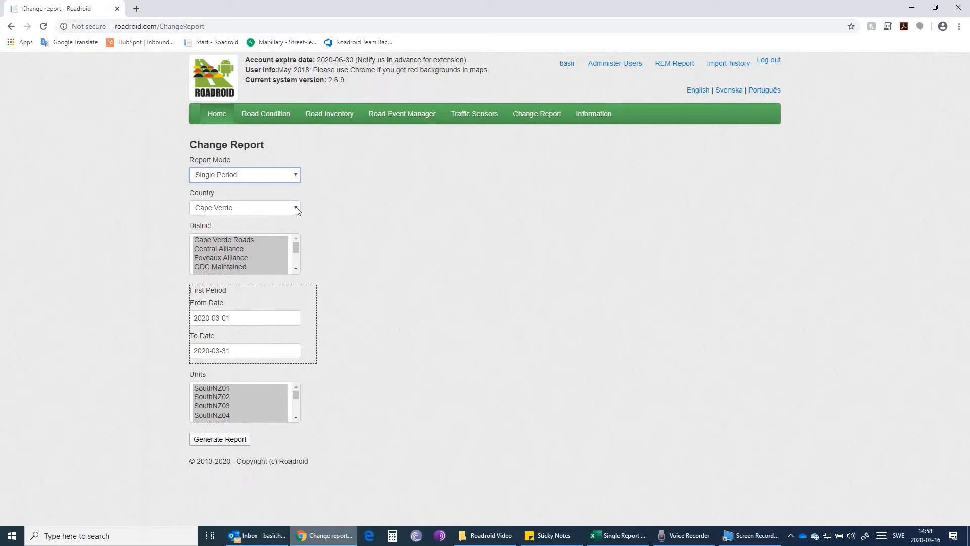
click(295, 207)
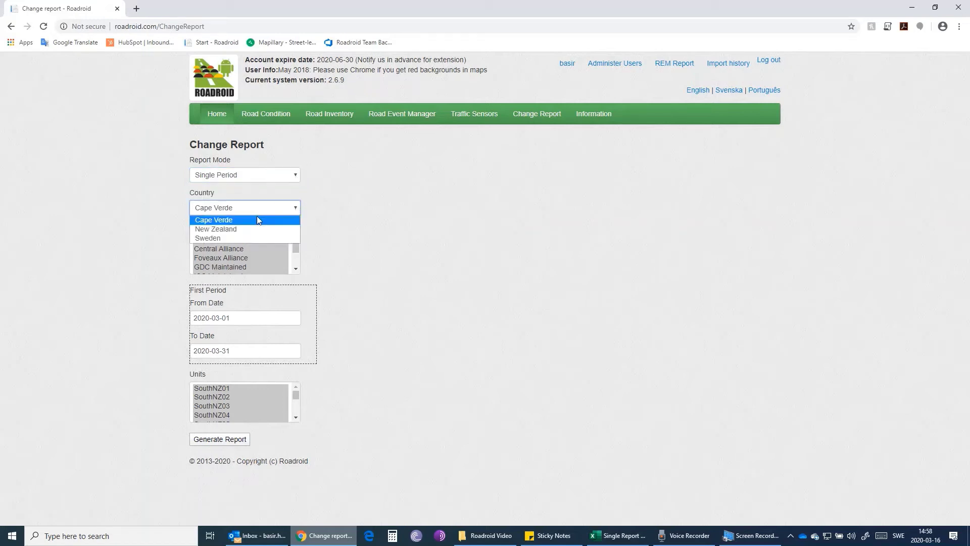
click(218, 238)
drag(296, 247, 296, 258)
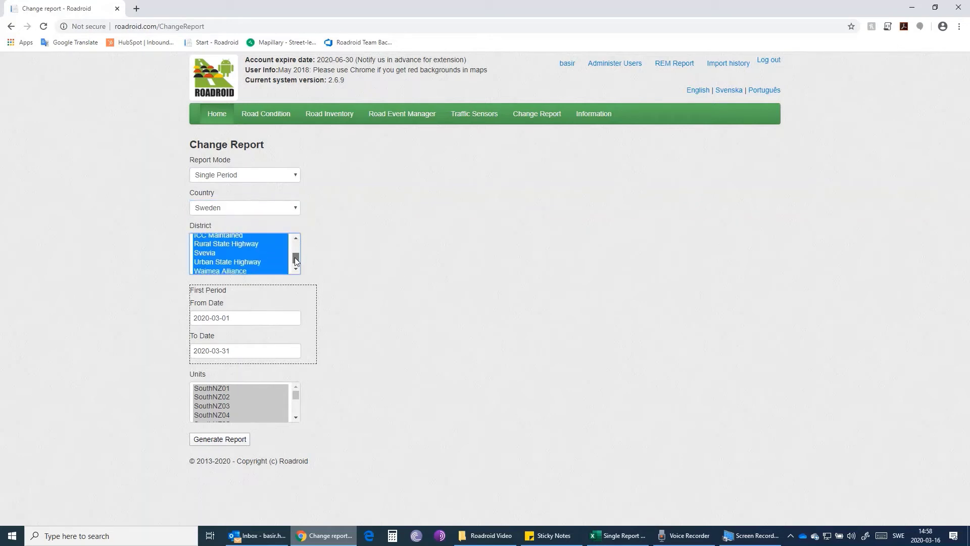
click(204, 254)
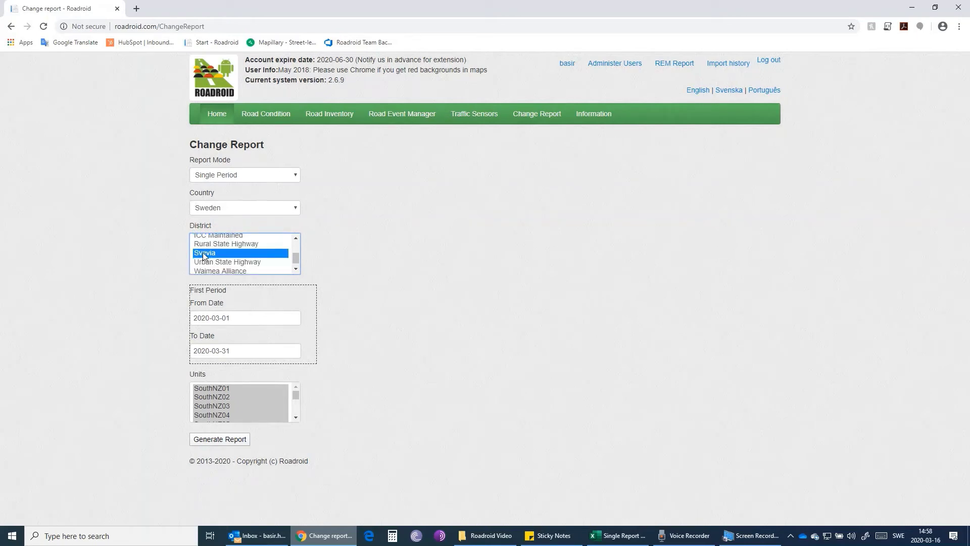
Keeping start date 2020-03-01, select units Galaxy S7 and Galaxy S5 Neo and generate the report
click(234, 320)
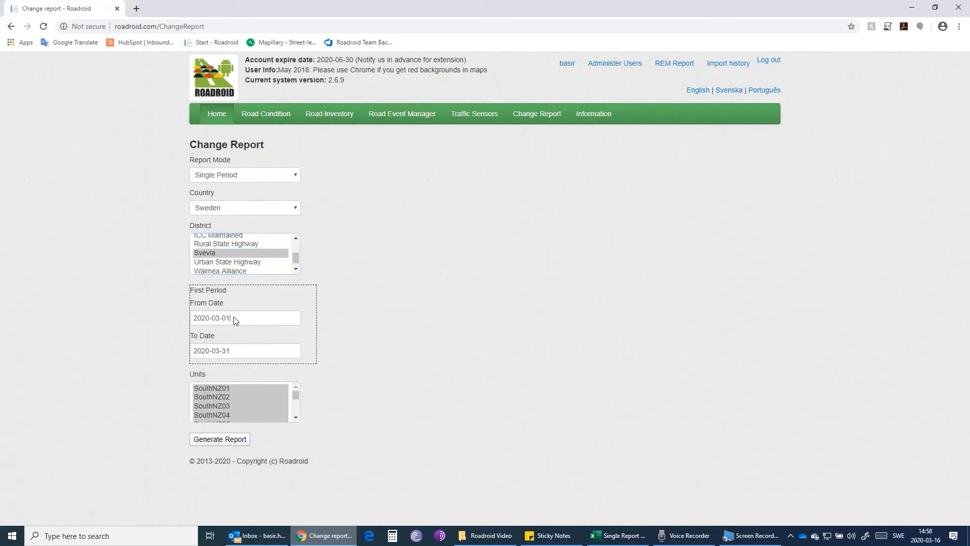
click(134, 300)
drag(296, 394, 291, 421)
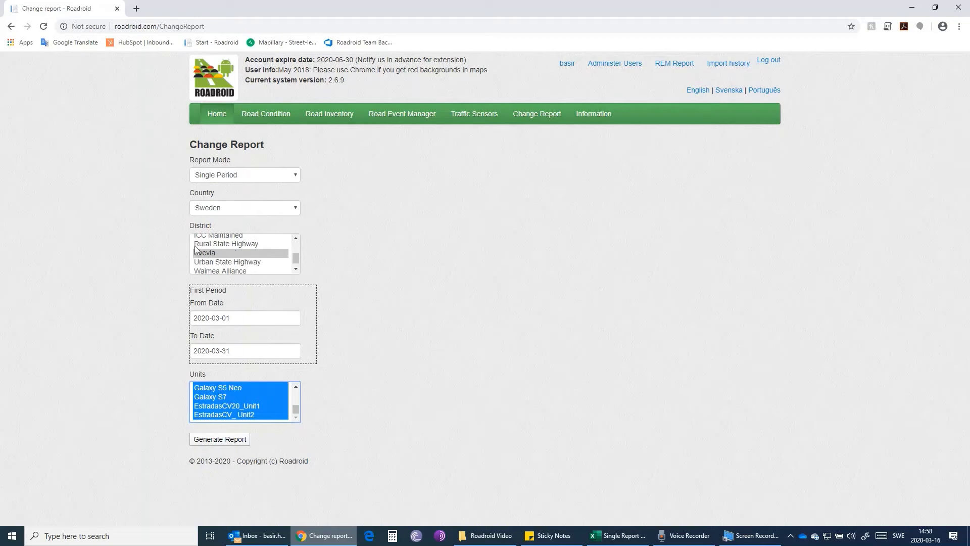
click(217, 397)
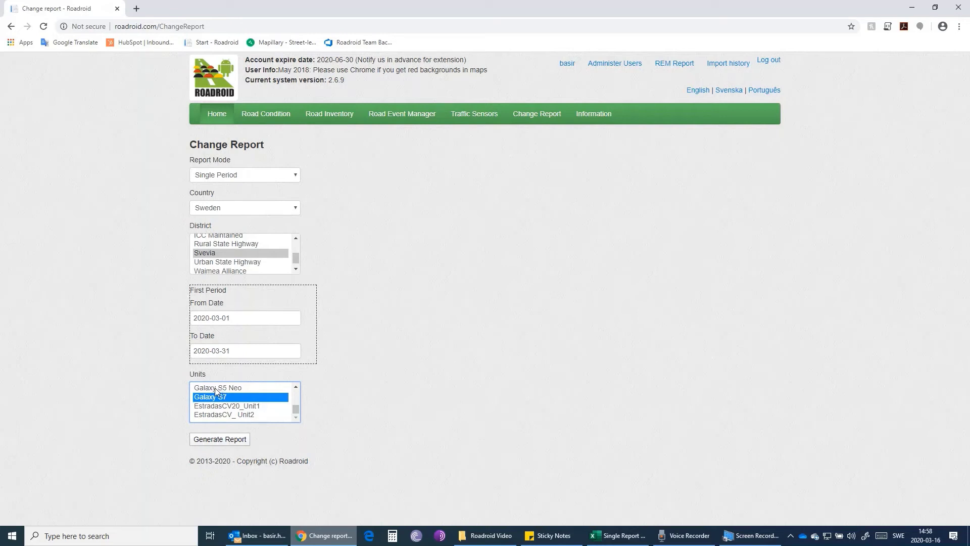
ctrl+click(215, 388)
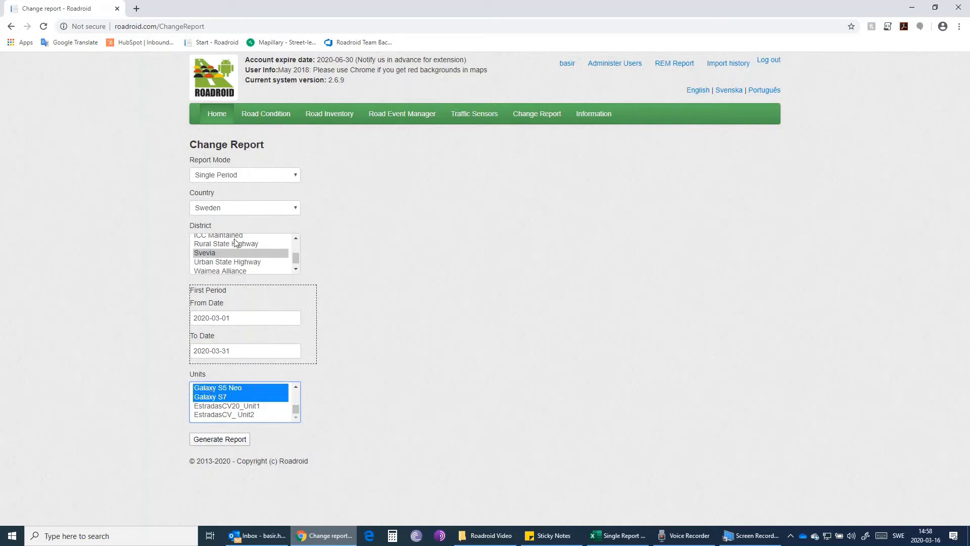
click(217, 440)
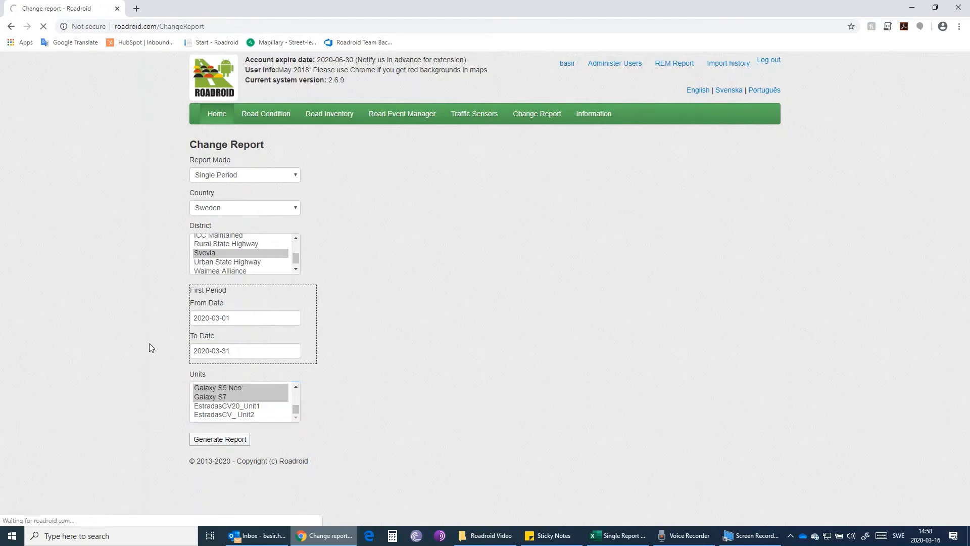
click(685, 535)
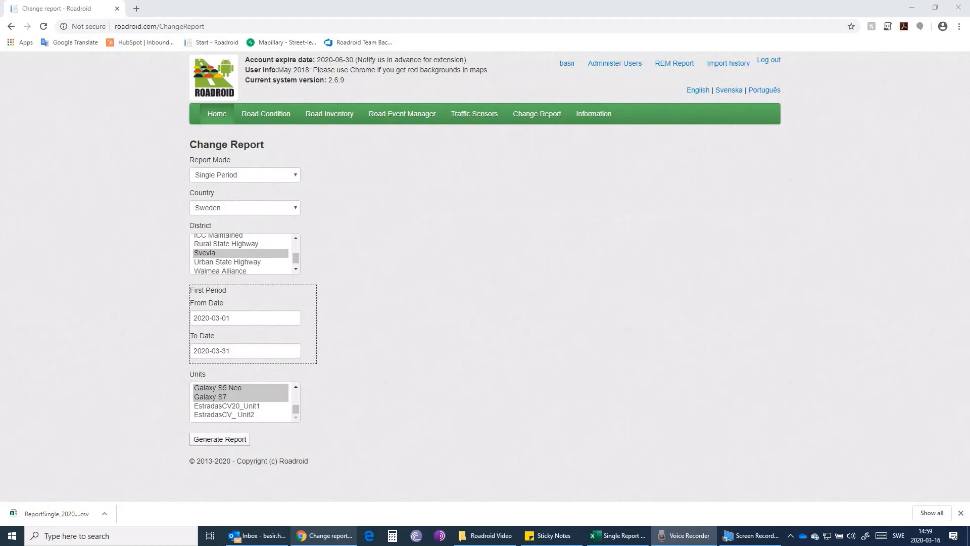
click(446, 407)
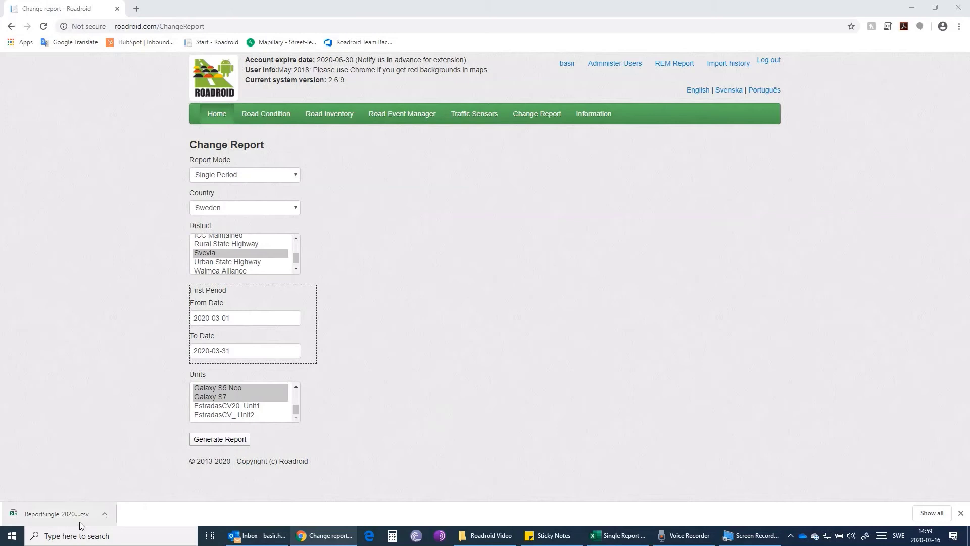
click(105, 514)
Open the CSV report in Excel and AutoFit columns A–L to their contents
click(132, 447)
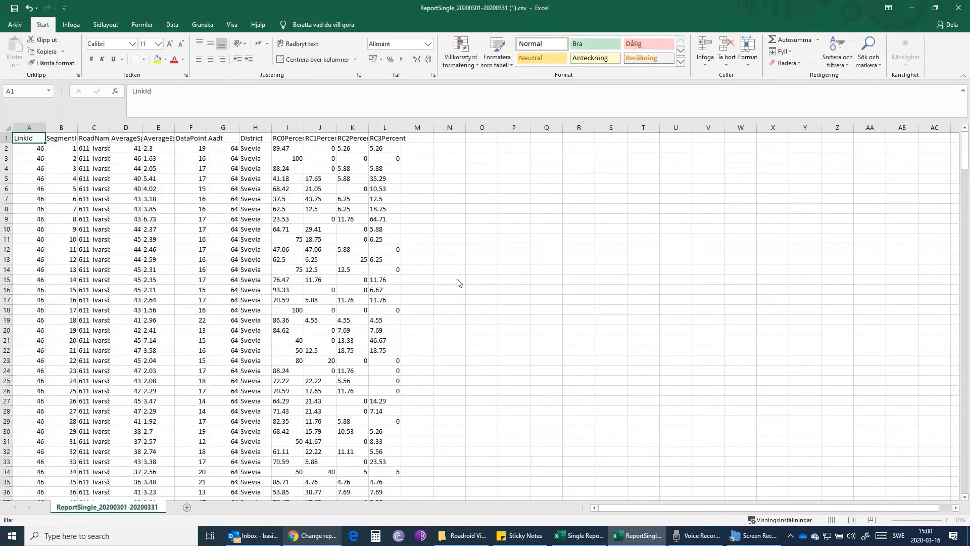
key(ctrl+shift+Down)
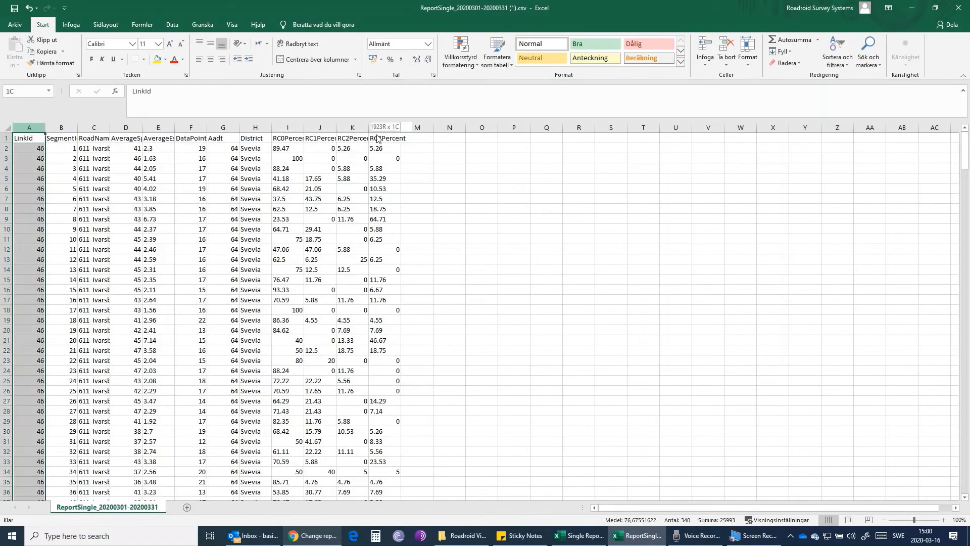
drag(378, 137, 402, 133)
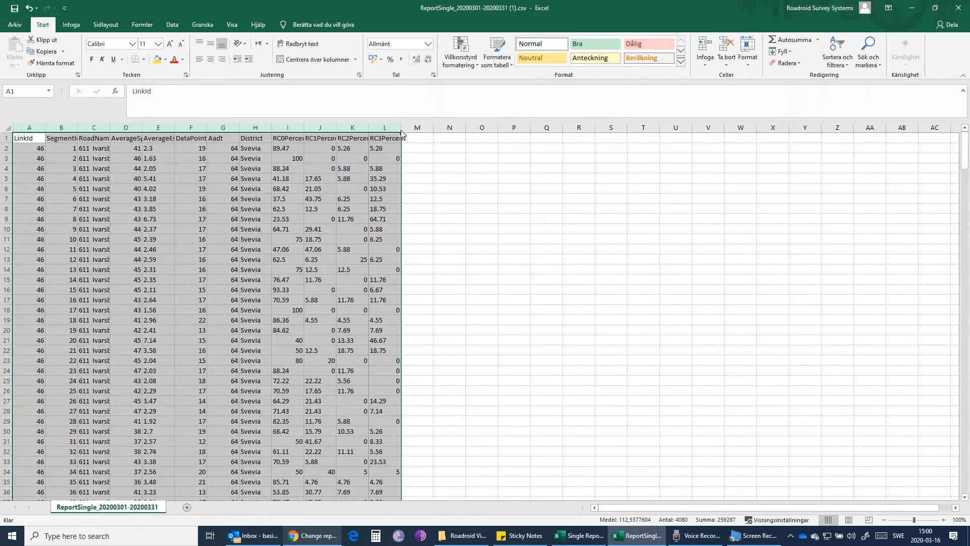
double_click(401, 127)
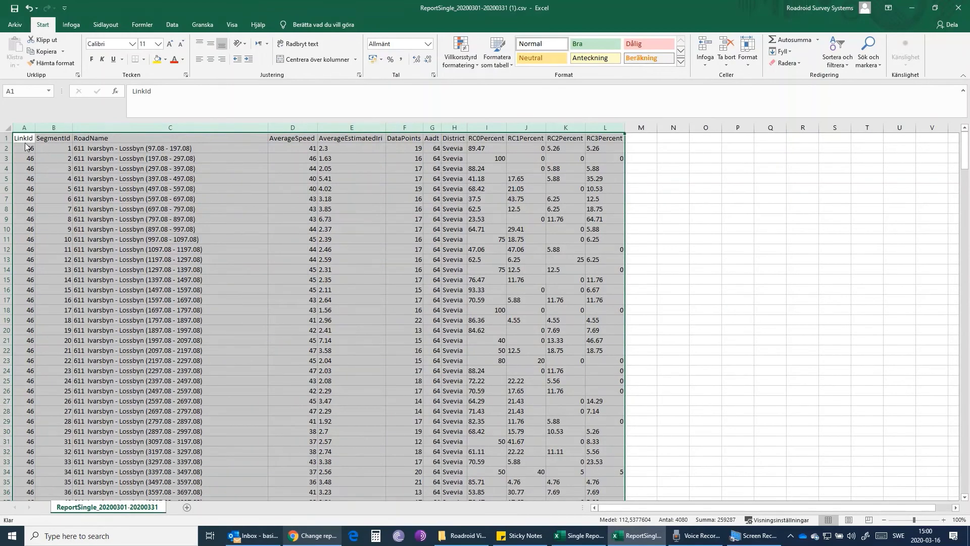
Make the AverageEstimatedIri column E bold
click(97, 150)
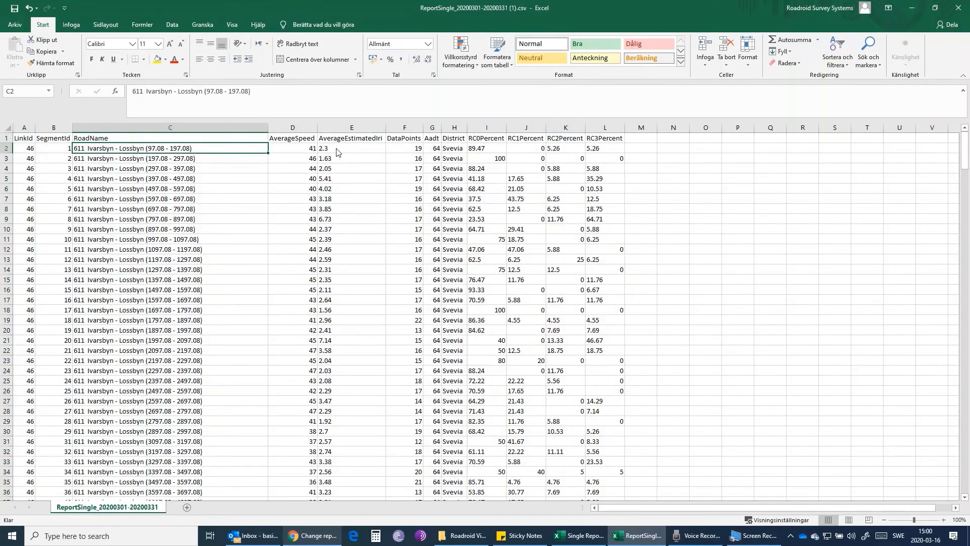
click(348, 128)
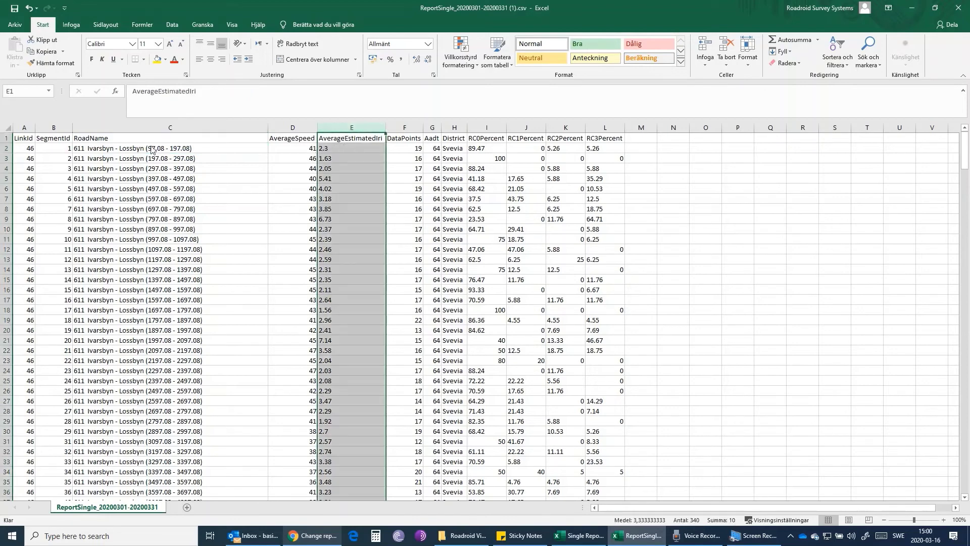
click(92, 59)
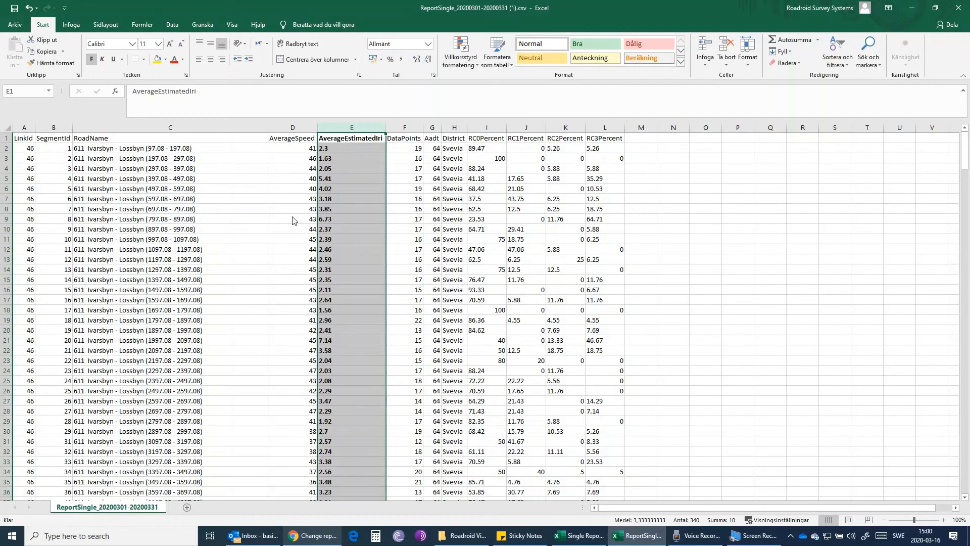
Bring the Single Report for Powerpoint Presentation.xlsx window back to the front from the taskbar
click(586, 535)
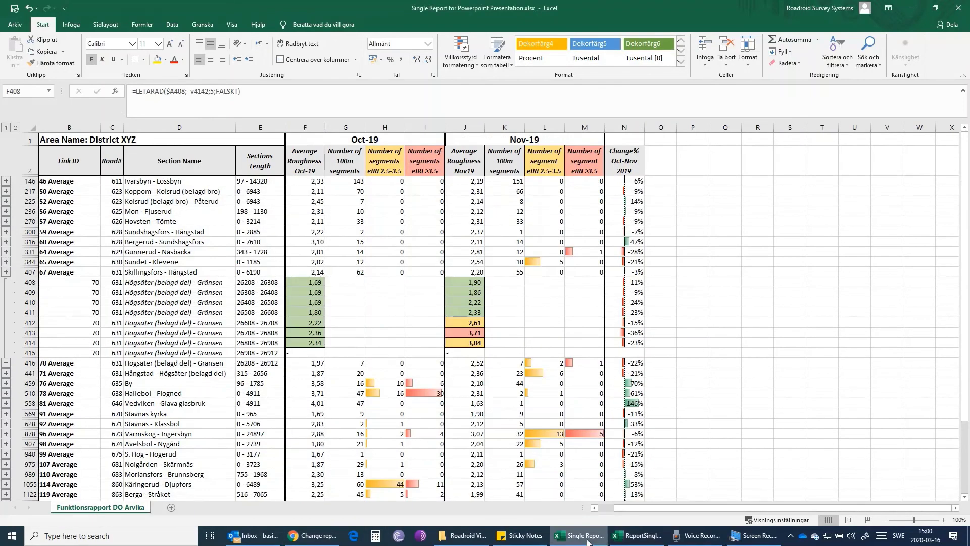